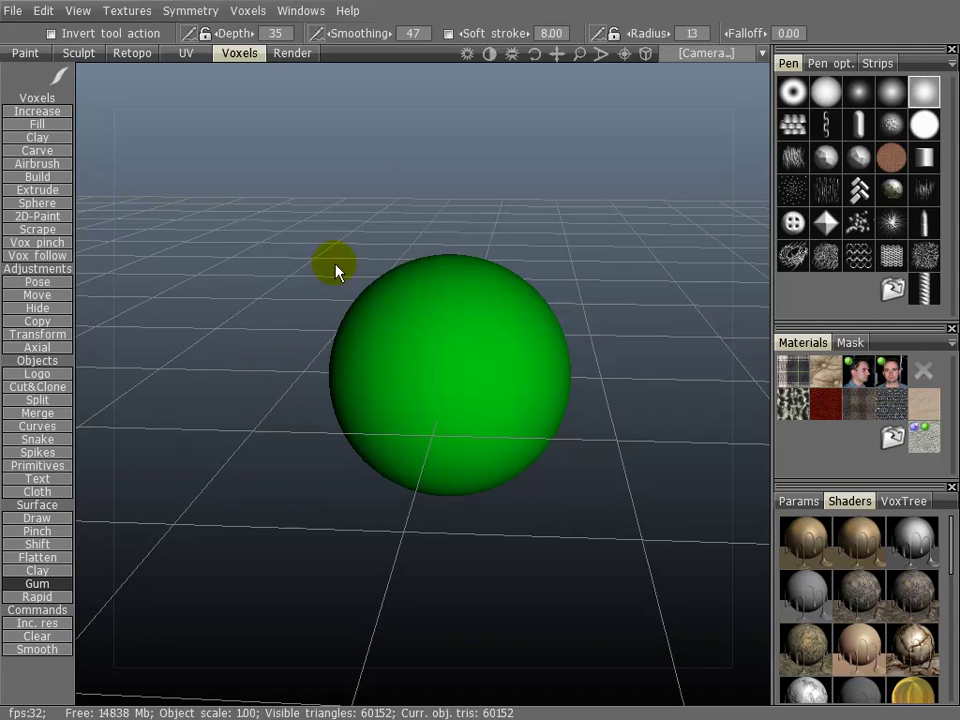
Step: Review the camera navigation options, then orbit, pan and zoom around the sphere to try the view controls
left_click(705, 54)
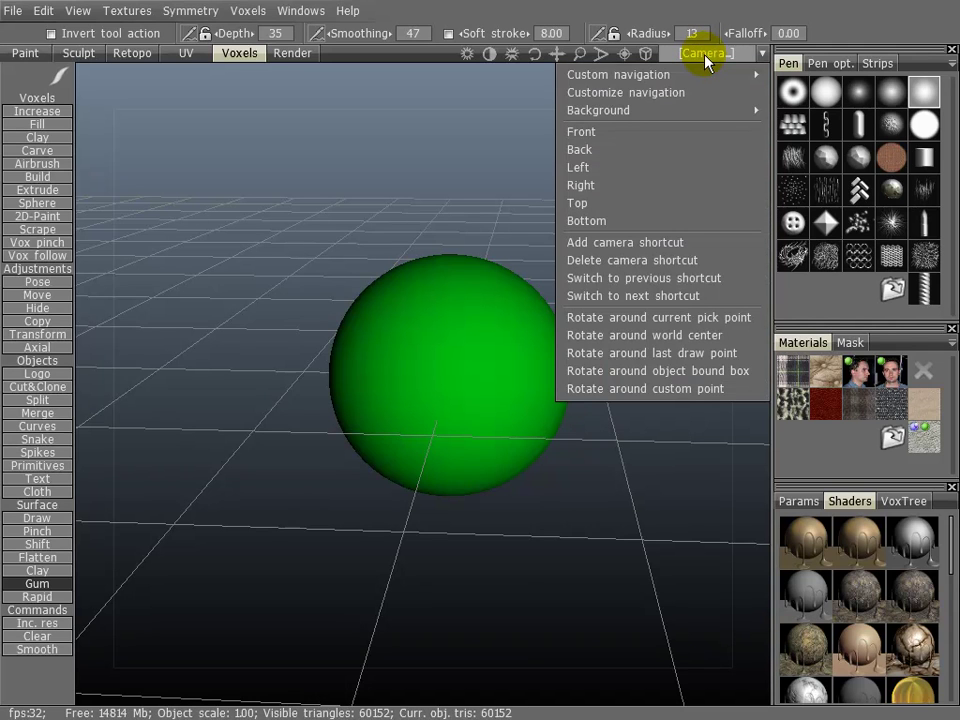
mouse_move(701, 76)
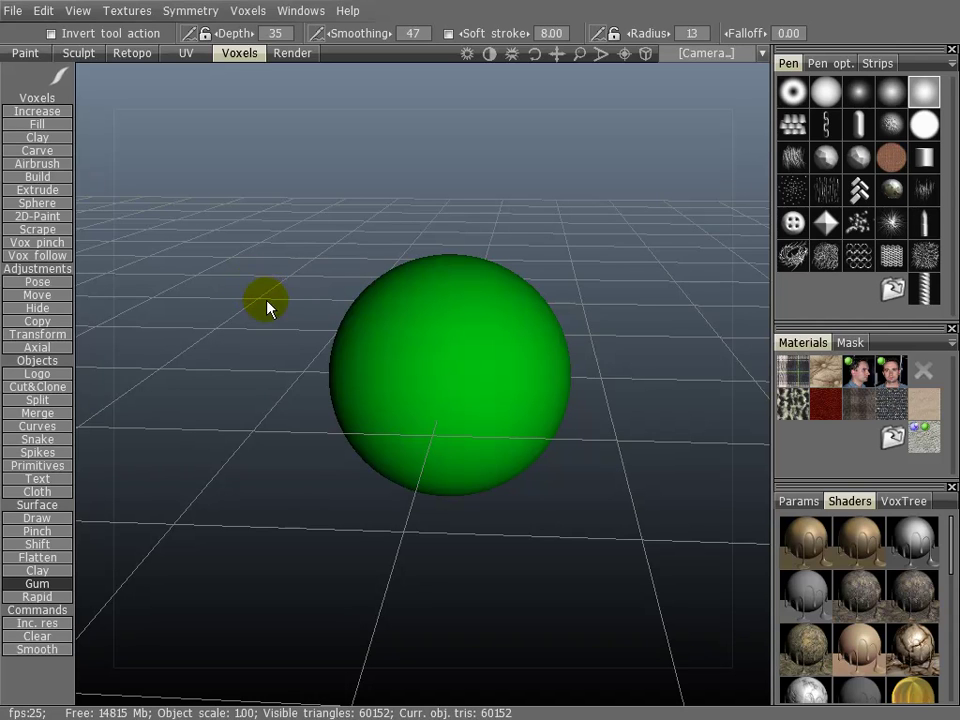
mouse_move(272, 300)
left_mouse_down()
mouse_move(272, 287)
mouse_move(397, 222)
mouse_move(274, 324)
left_mouse_up()
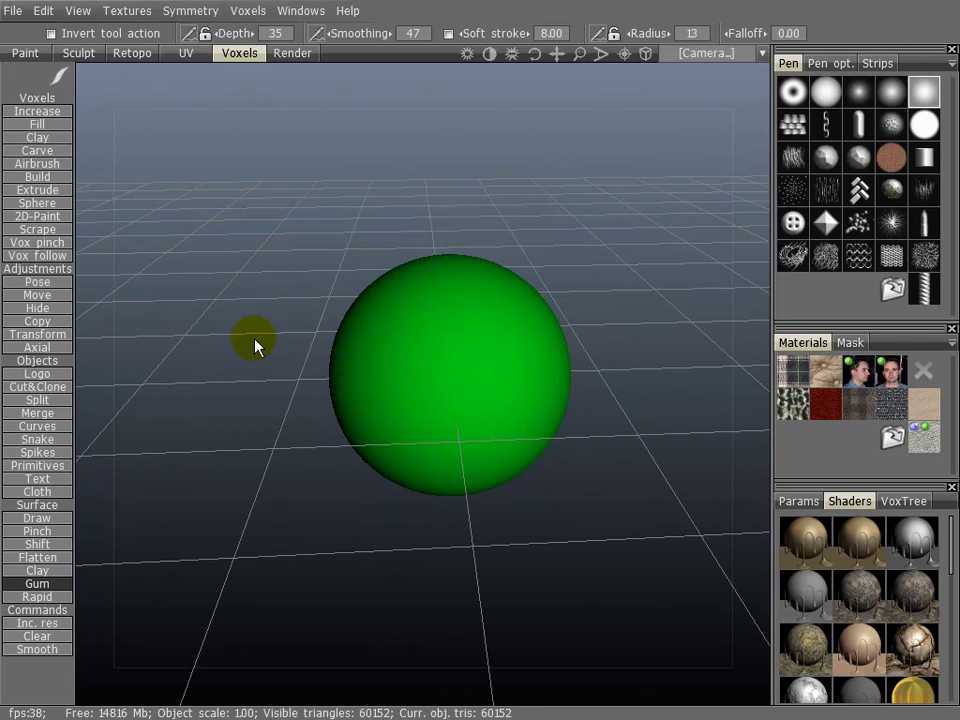
left_click_drag(255, 343, 272, 304)
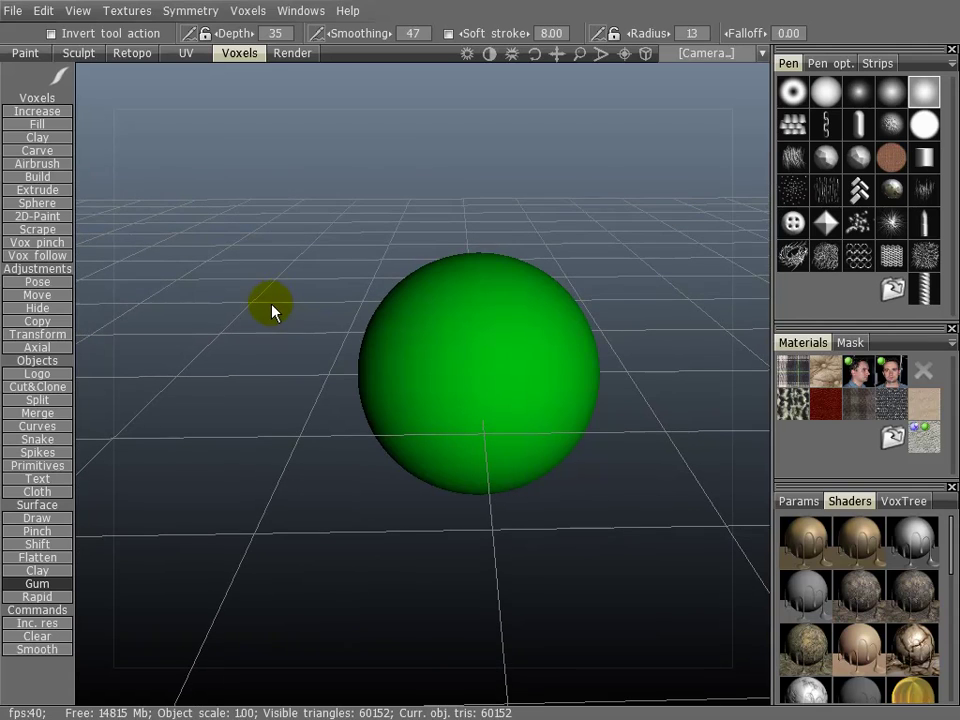
mouse_move(290, 390)
right_mouse_down()
mouse_move(281, 463)
mouse_move(279, 332)
mouse_move(281, 439)
mouse_move(294, 381)
right_mouse_up()
Step: Sculpt a looping trial Gum stroke on the front of the sphere and undo it
mouse_move(515, 300)
left_mouse_down()
mouse_move(456, 454)
mouse_move(525, 349)
left_mouse_up()
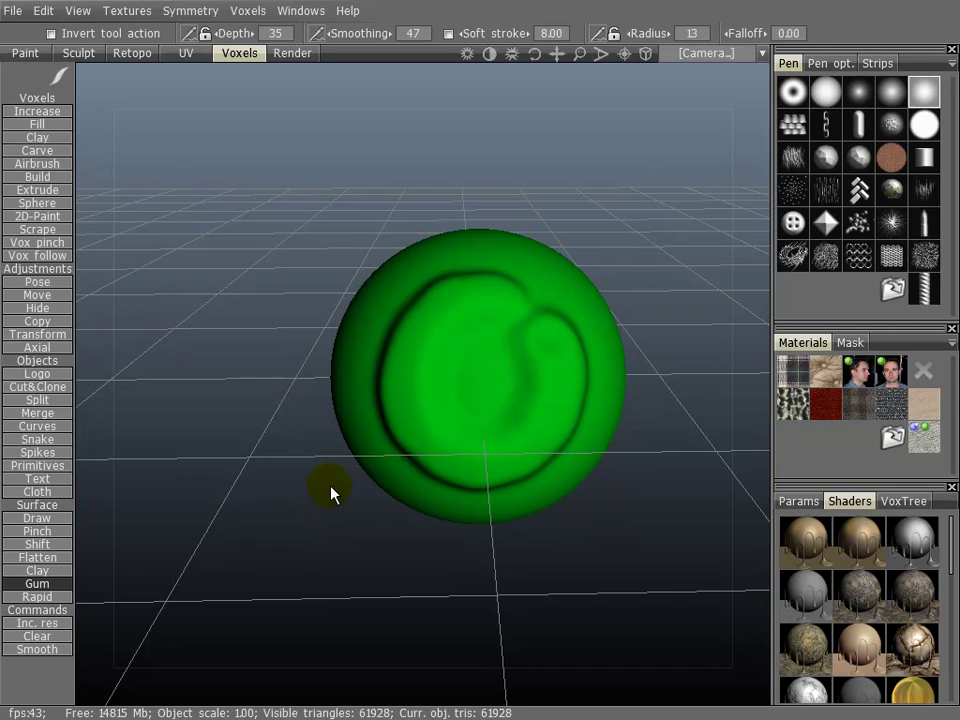
key("ctrl+z")
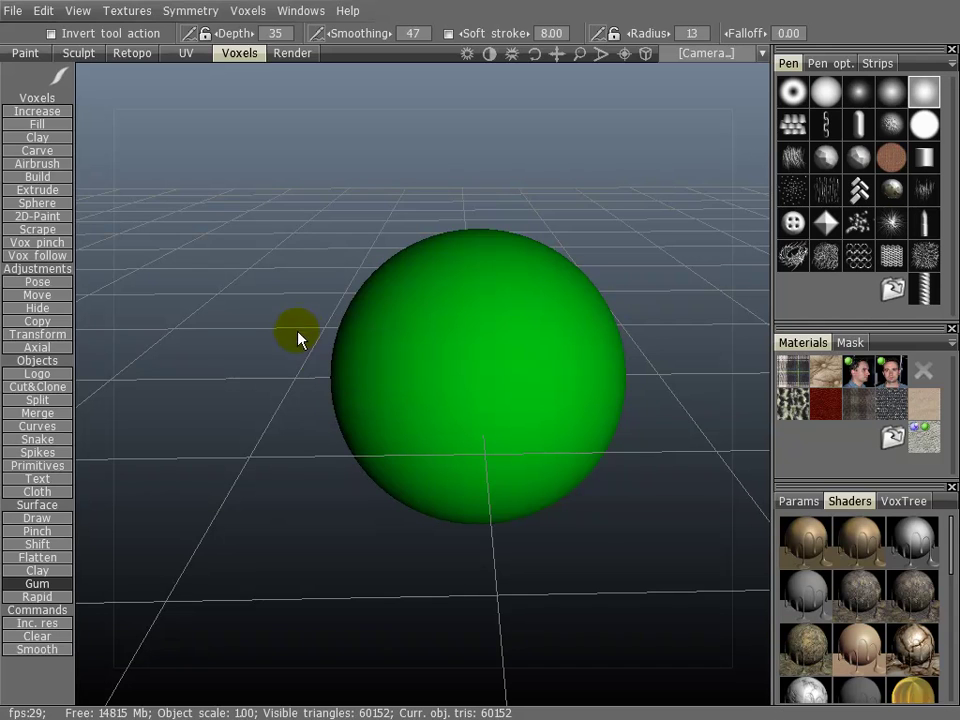
Step: Set the Gum brush depth to 47 and its radius to 21
mouse_move(485, 318)
left_mouse_down("alt")
mouse_move(358, 355)
mouse_move(473, 356)
mouse_move(572, 302)
mouse_move(429, 298)
mouse_move(521, 319)
mouse_move(503, 356)
mouse_move(224, 303)
mouse_move(258, 306)
left_mouse_up("alt")
mouse_move(97, 279)
left_mouse_down("alt")
mouse_move(101, 349)
mouse_move(99, 216)
mouse_move(110, 278)
mouse_move(101, 313)
mouse_move(101, 246)
mouse_move(101, 261)
mouse_move(150, 259)
left_mouse_up("alt")
left_click_drag(270, 258, 287, 257, "alt")
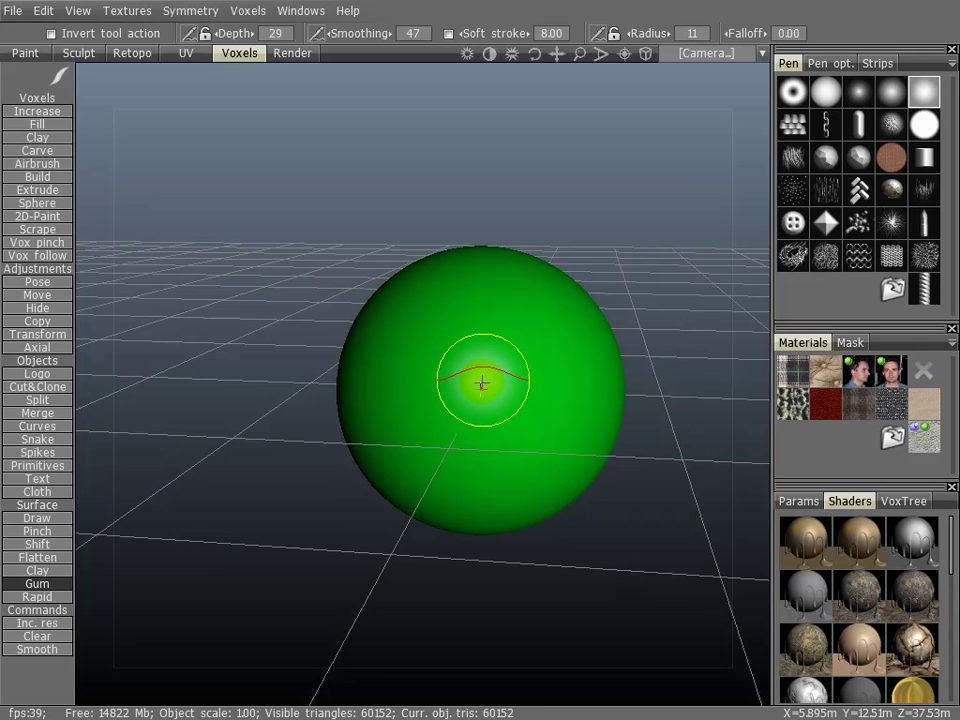
mouse_move(482, 384)
right_mouse_down()
mouse_move(483, 341)
mouse_move(516, 386)
mouse_move(470, 386)
mouse_move(509, 390)
right_mouse_up()
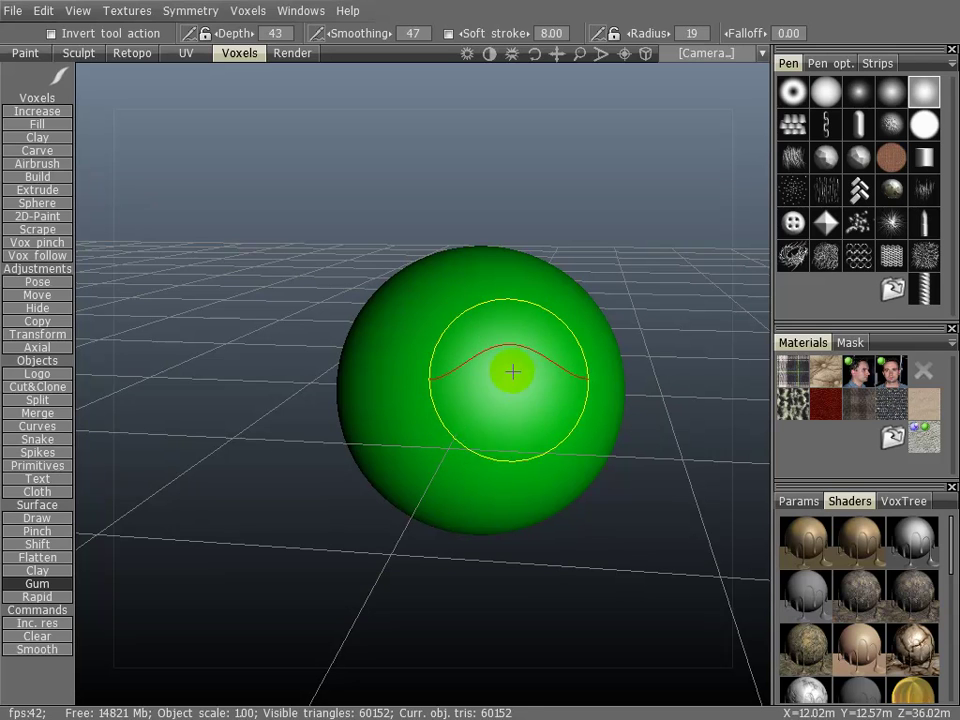
mouse_move(237, 34)
left_mouse_down()
mouse_move(224, 36)
mouse_move(229, 30)
left_mouse_up()
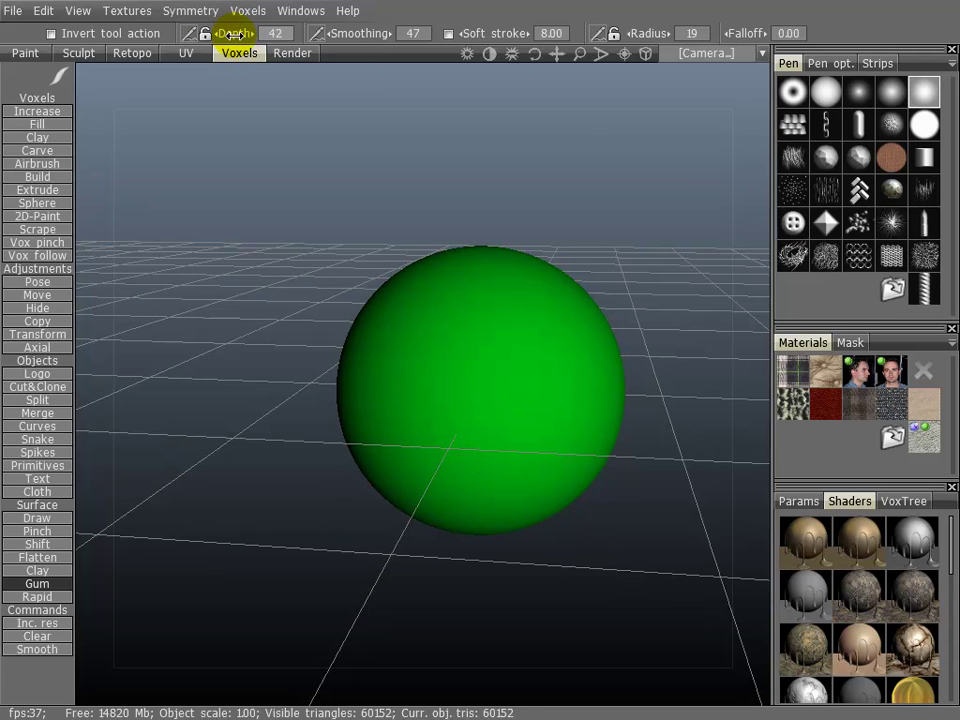
mouse_move(643, 28)
left_mouse_down()
mouse_move(652, 34)
mouse_move(643, 33)
left_mouse_up()
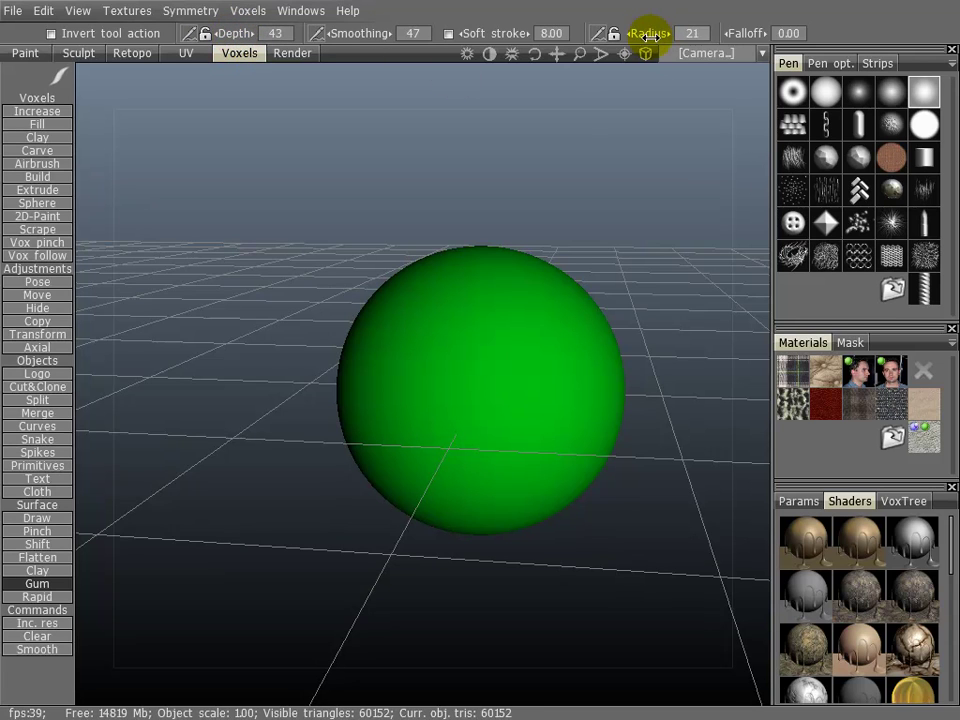
left_click_drag(581, 180, 493, 193)
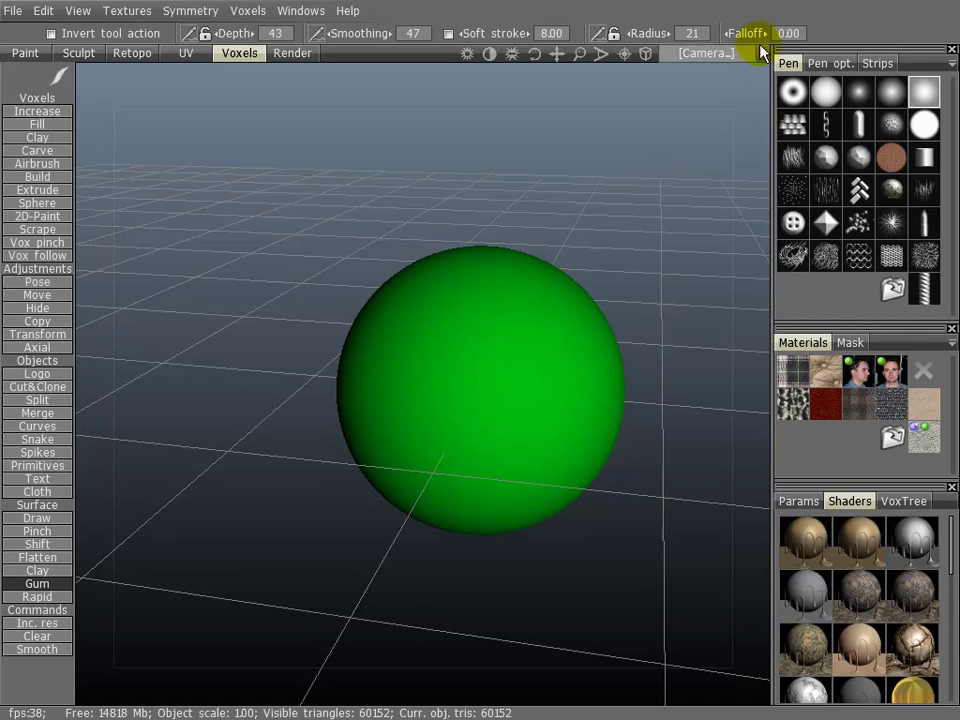
right_click_drag(478, 396, 480, 388)
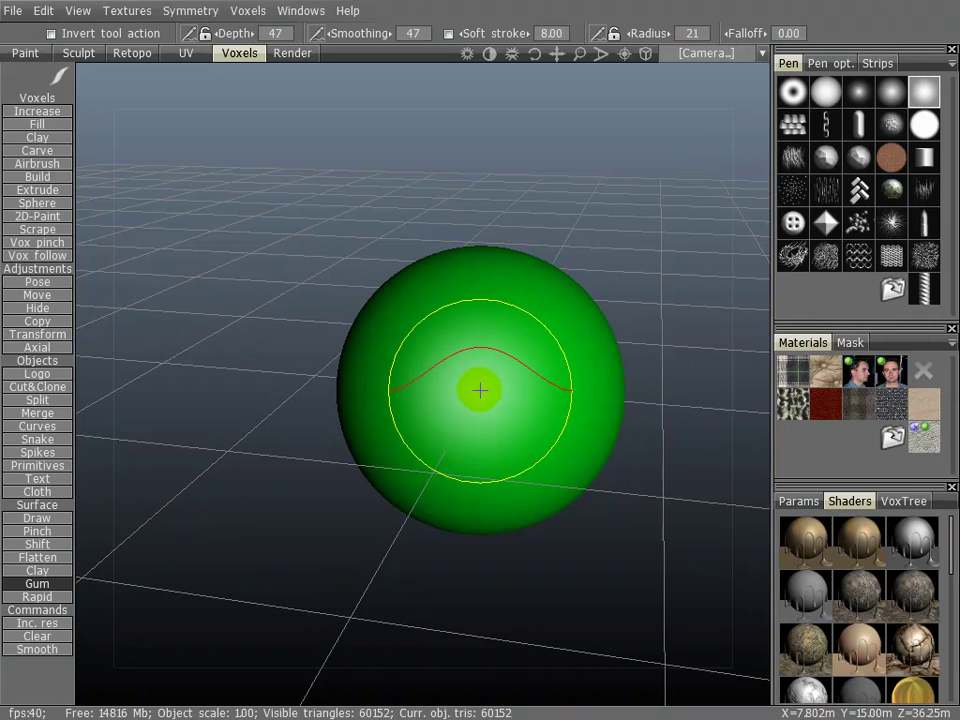
Step: Try the brush falloff at 100 and set it back to 0
left_click_drag(745, 37, 955, 32)
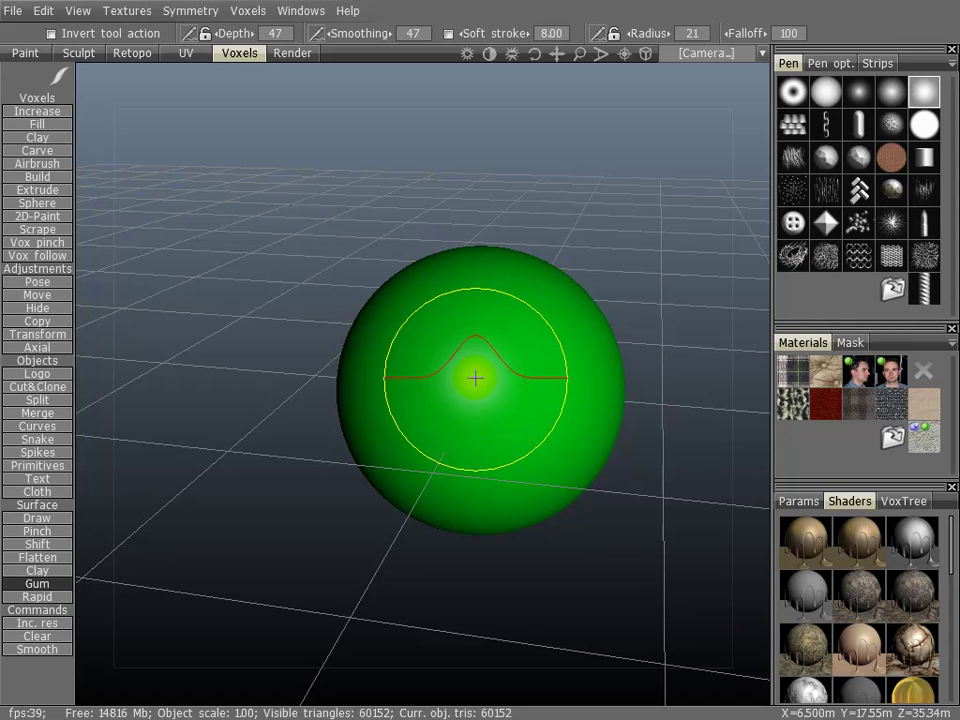
left_click_drag(748, 33, 740, 33)
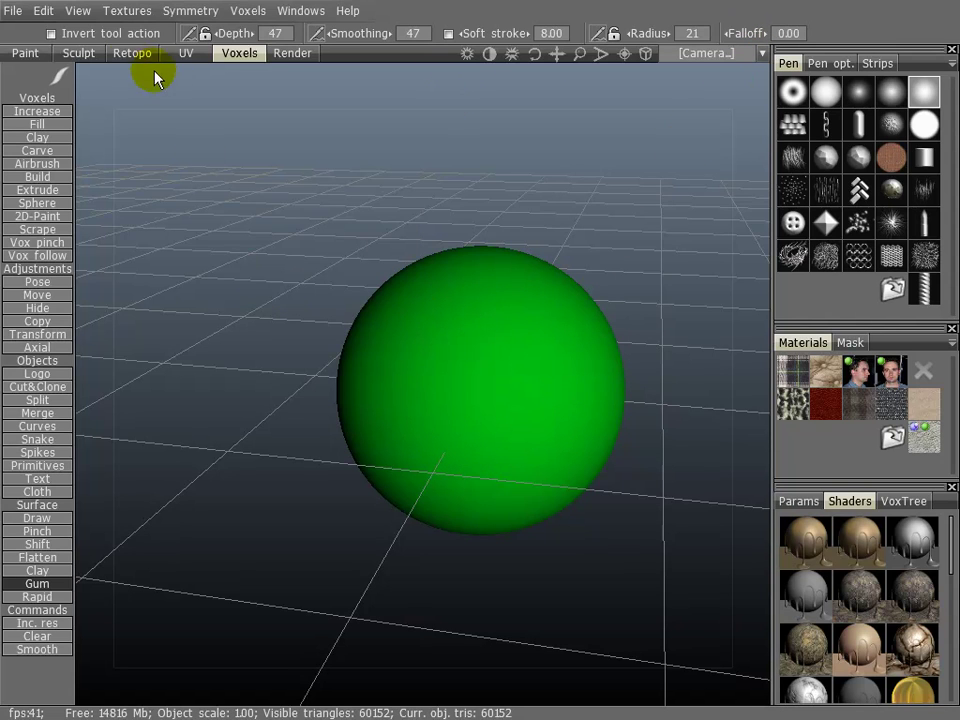
Step: Reduce the brush radius to 10 and sculpt a raised, roughly vertical Gum stroke on the front of the sphere
mouse_move(520, 373)
right_mouse_down()
mouse_move(484, 376)
mouse_move(522, 363)
mouse_move(510, 365)
right_mouse_up()
left_click_drag(532, 188, 516, 182)
left_click_drag(533, 335, 492, 462)
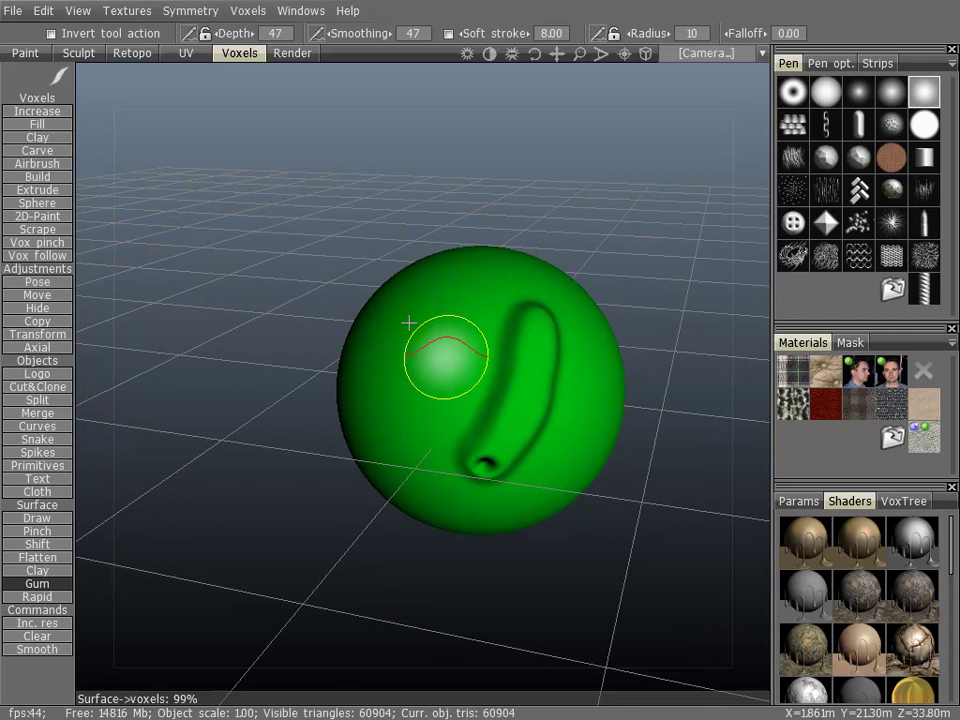
Step: Invert the tool action and carve a vertical groove into the sphere beside the raised stroke
mouse_move(326, 221)
left_mouse_down()
mouse_move(490, 200)
mouse_move(403, 193)
mouse_move(369, 201)
mouse_move(373, 240)
left_mouse_up()
left_click(51, 33)
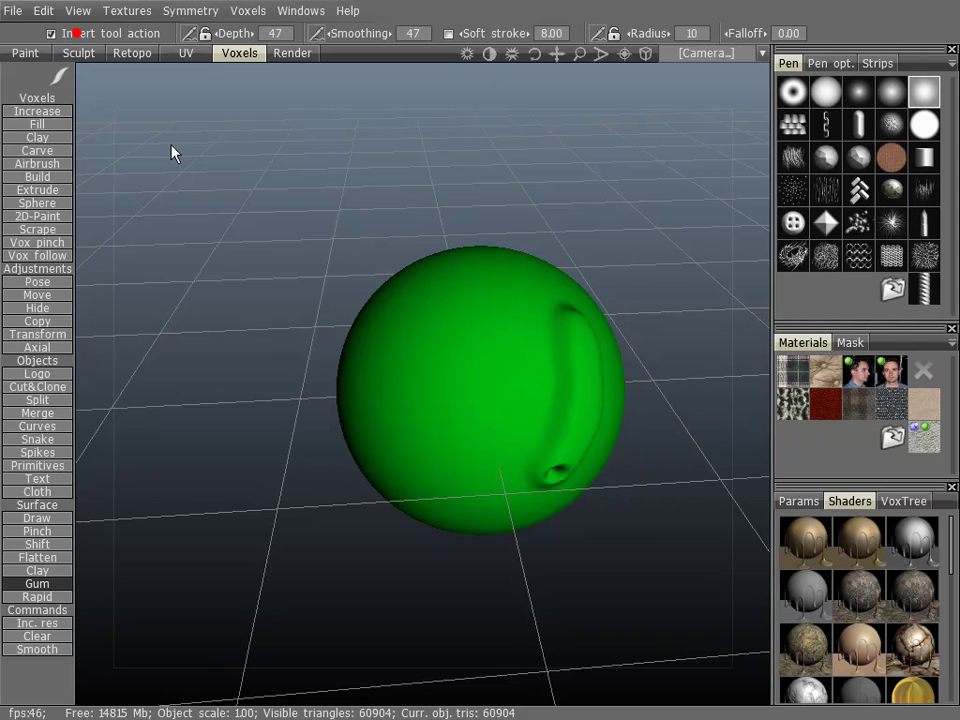
left_click_drag(171, 150, 330, 200)
left_click_drag(514, 321, 493, 439)
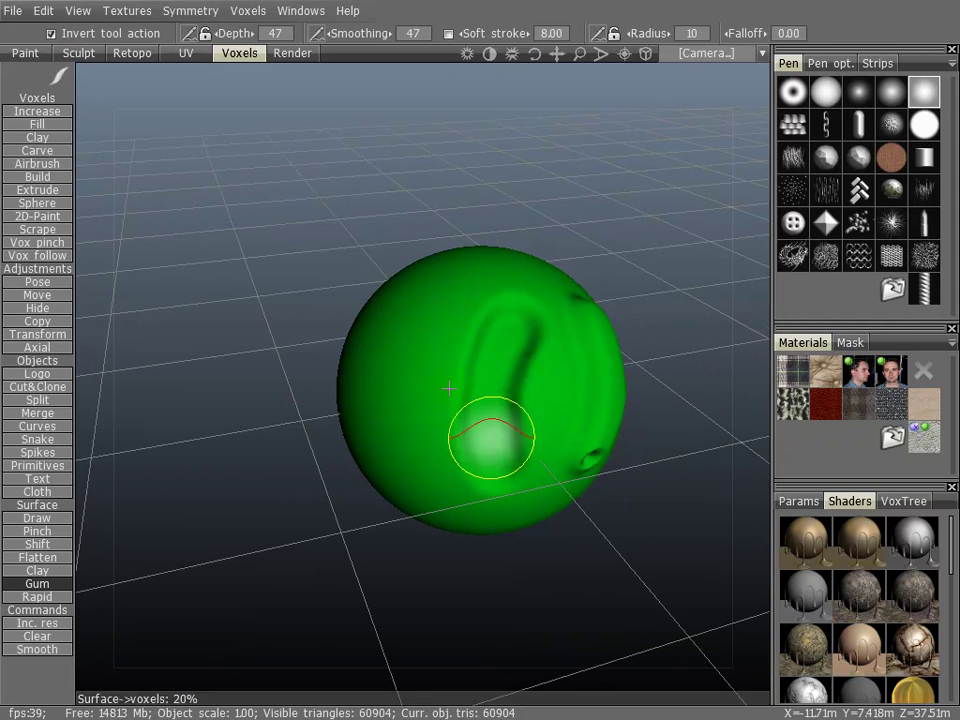
Step: Turn off the inverted tool action and sculpt a raised Gum ridge across the top of the sphere
mouse_move(296, 202)
left_mouse_down()
mouse_move(328, 212)
mouse_move(373, 181)
mouse_move(296, 193)
mouse_move(309, 210)
mouse_move(125, 78)
left_mouse_up()
mouse_move(259, 235)
left_mouse_down()
mouse_move(349, 229)
mouse_move(369, 279)
mouse_move(410, 295)
left_mouse_up()
left_click_drag(530, 310, 386, 364)
mouse_move(272, 212)
left_mouse_down()
mouse_move(406, 204)
mouse_move(528, 140)
mouse_move(503, 261)
left_mouse_up()
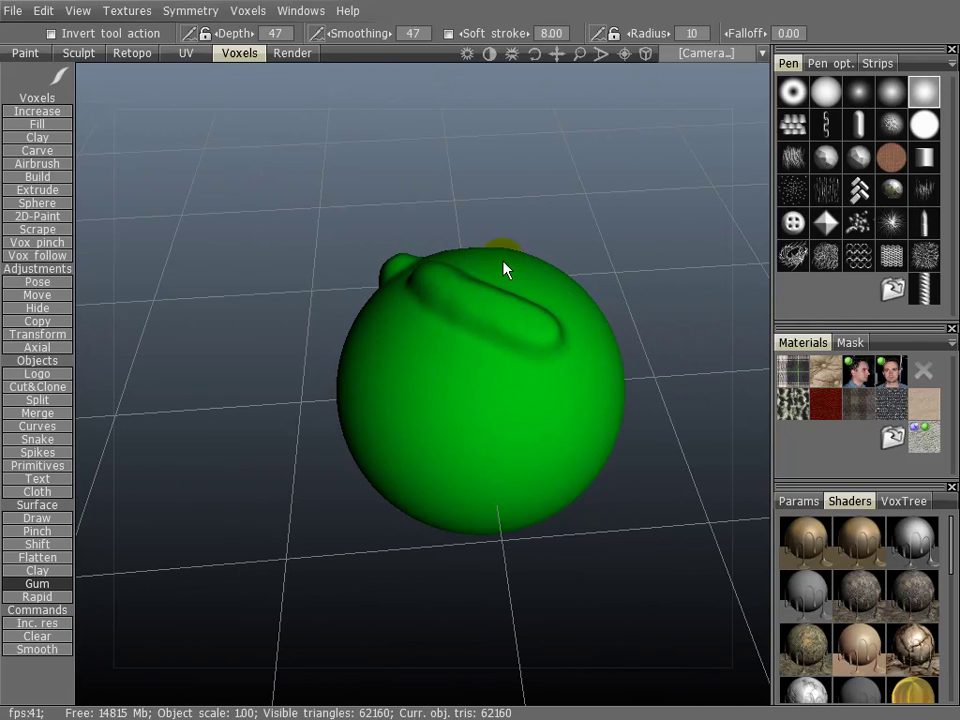
left_click_drag(525, 409, 357, 340)
mouse_move(654, 561)
left_mouse_down()
mouse_move(606, 579)
mouse_move(233, 495)
left_mouse_up()
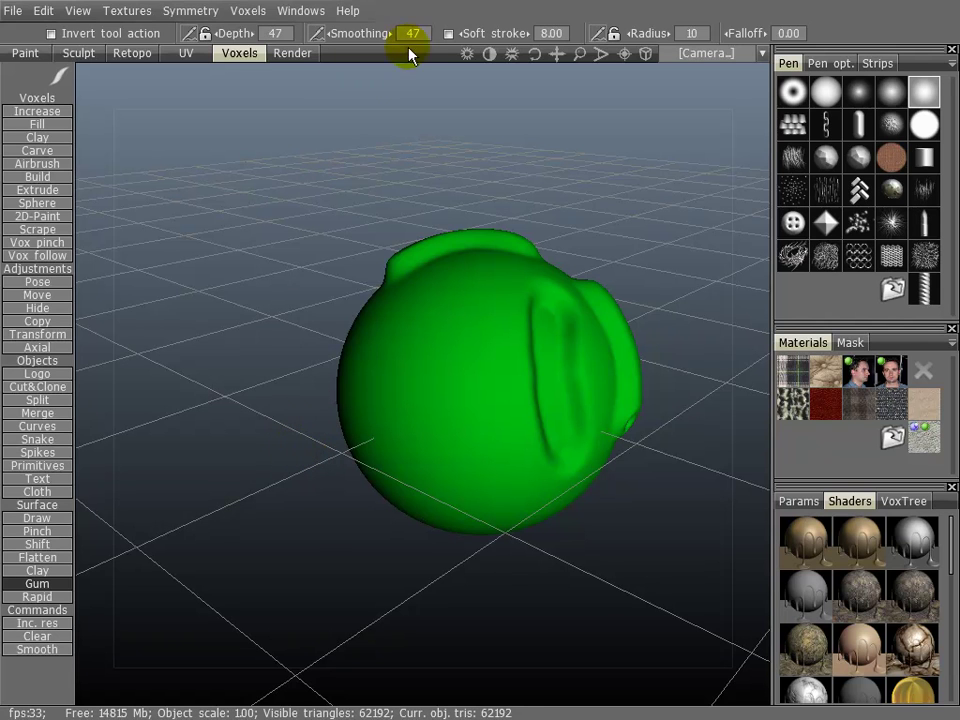
Step: Set the smoothing to 80 and soften the raised stroke and the carved groove on the sphere
left_click_drag(319, 247, 316, 270)
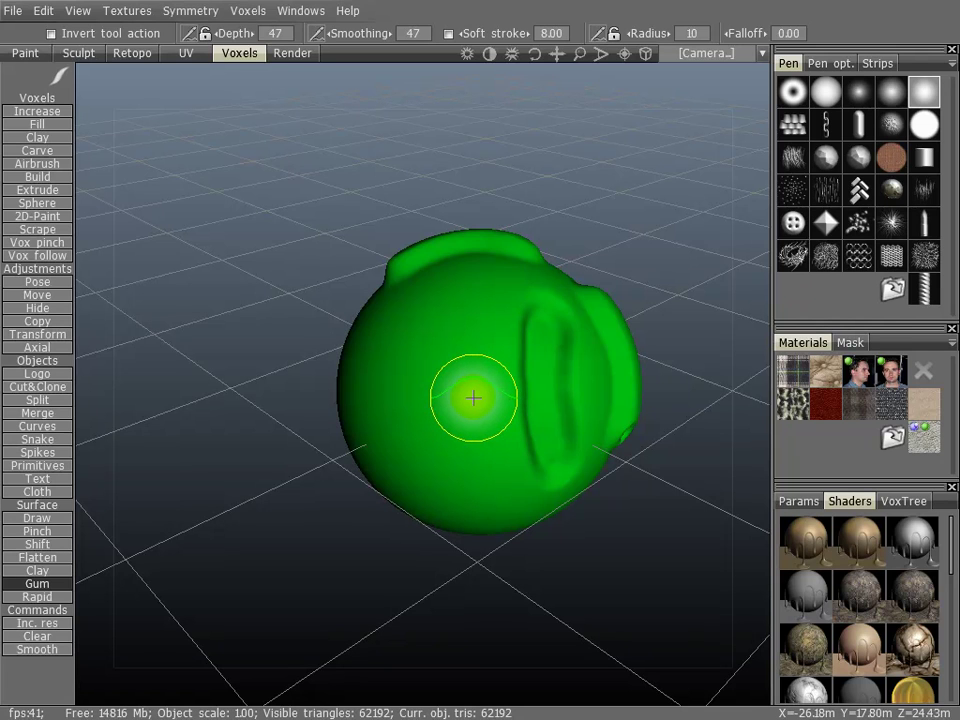
right_click_drag(473, 401, 468, 404)
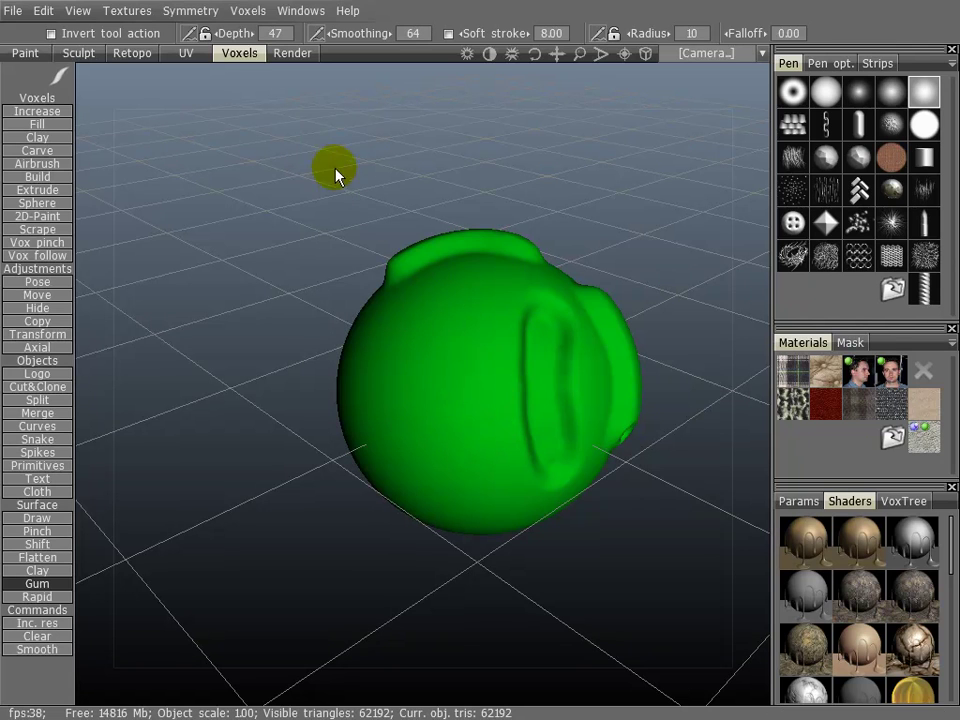
left_click_drag(349, 33, 379, 36)
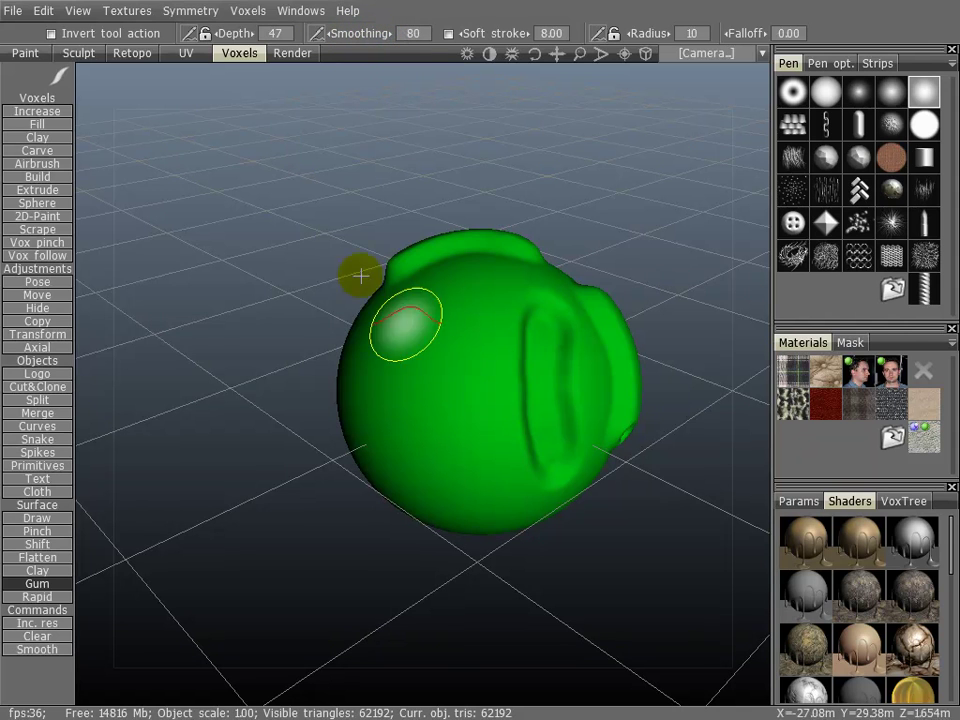
mouse_move(358, 272)
left_mouse_down()
mouse_move(266, 186)
mouse_move(221, 182)
mouse_move(196, 150)
mouse_move(281, 199)
left_mouse_up()
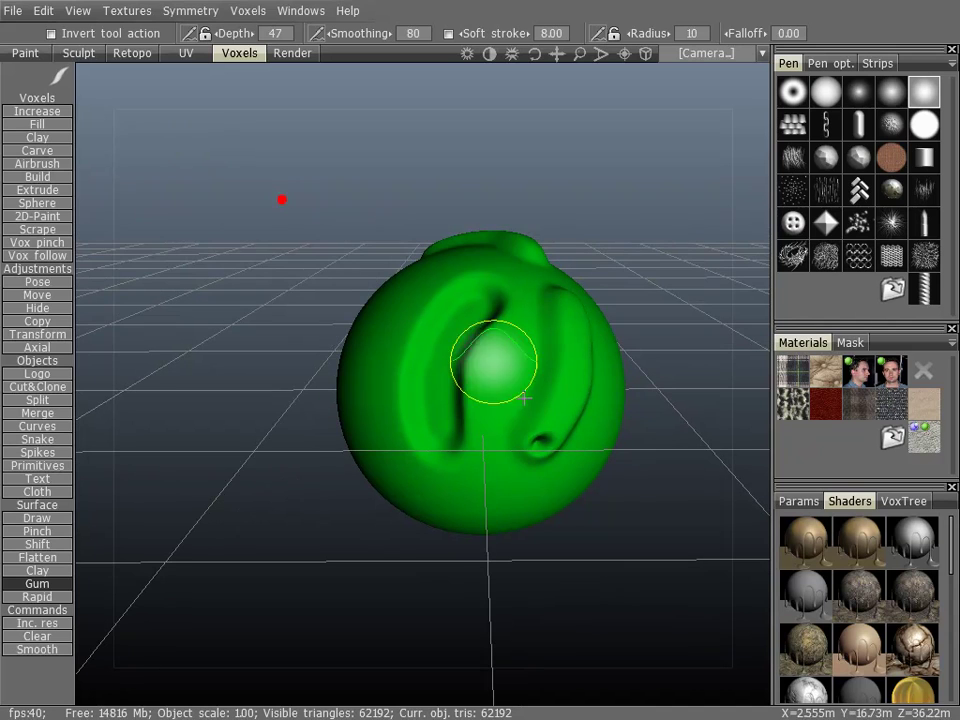
mouse_move(523, 410)
left_mouse_down()
mouse_move(525, 426)
mouse_move(542, 433)
mouse_move(561, 354)
mouse_move(534, 450)
mouse_move(551, 364)
mouse_move(482, 355)
mouse_move(461, 399)
mouse_move(471, 399)
mouse_move(470, 426)
left_mouse_up()
mouse_move(475, 342)
left_mouse_down()
mouse_move(435, 437)
mouse_move(431, 309)
mouse_move(437, 407)
left_mouse_up()
mouse_move(370, 218)
left_mouse_down()
mouse_move(298, 259)
mouse_move(221, 197)
mouse_move(456, 361)
left_mouse_up()
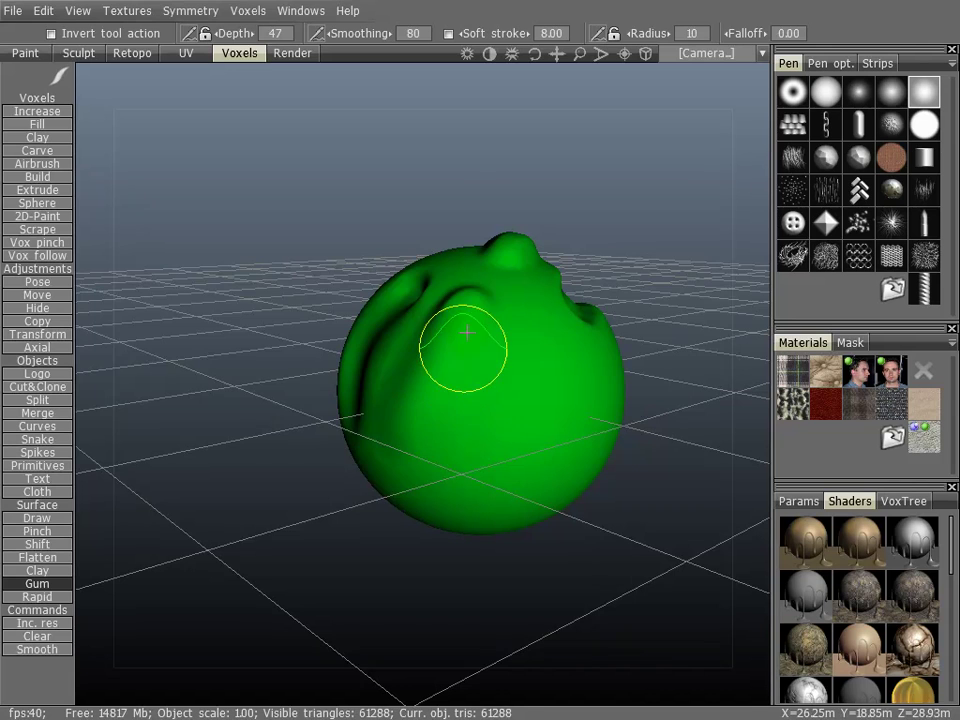
Step: Smooth the remaining edges around the groove and reduce the brush radius to 6.29
left_click_drag(300, 214, 476, 229)
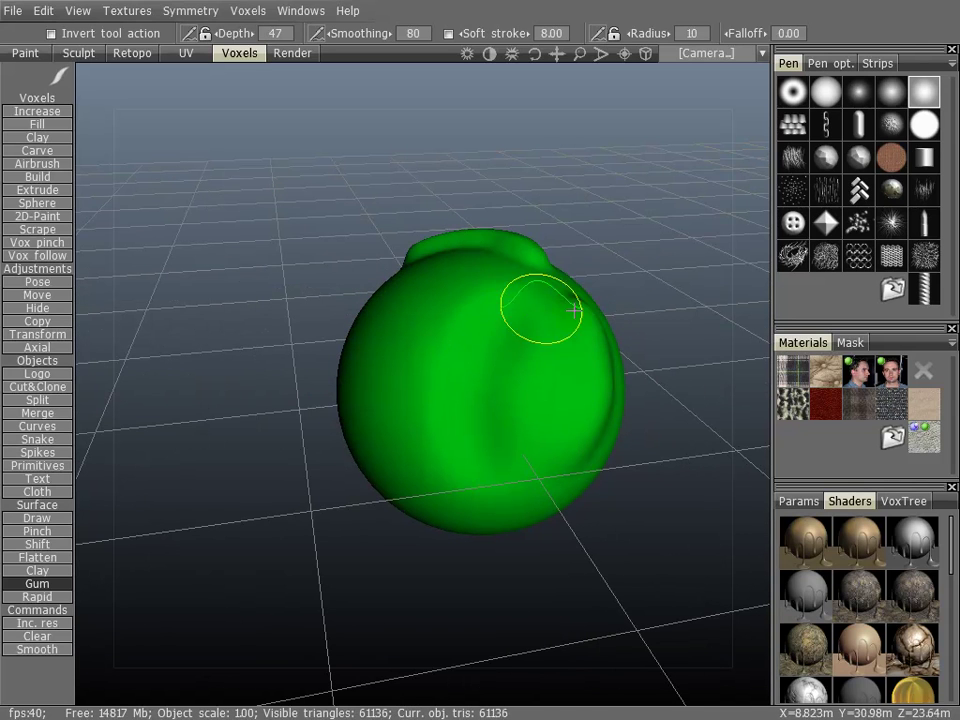
left_click_drag(476, 168, 448, 270)
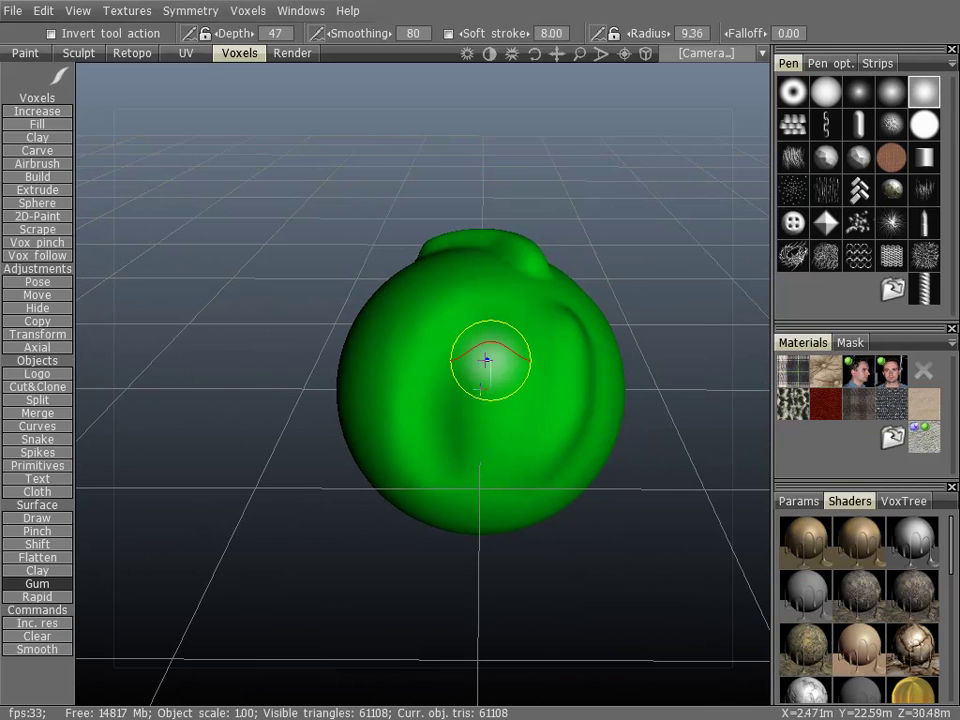
mouse_move(317, 263)
left_mouse_down()
mouse_move(300, 225)
mouse_move(426, 189)
mouse_move(477, 193)
mouse_move(470, 180)
left_mouse_up()
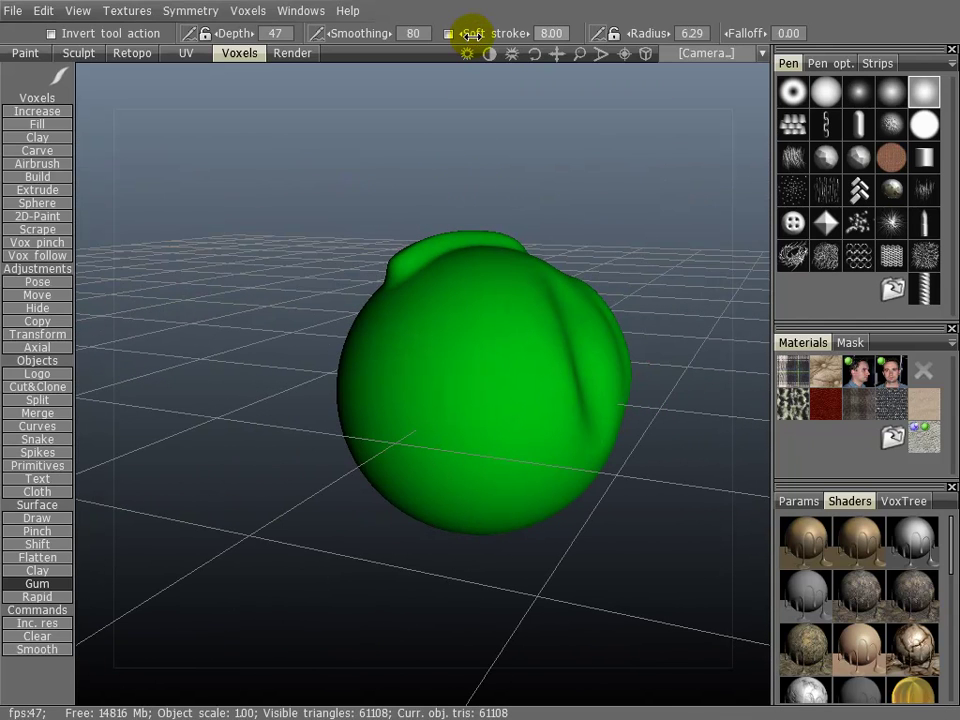
Step: Enable soft stroke for the brush with a value of 20
left_click_drag(522, 35, 632, 46)
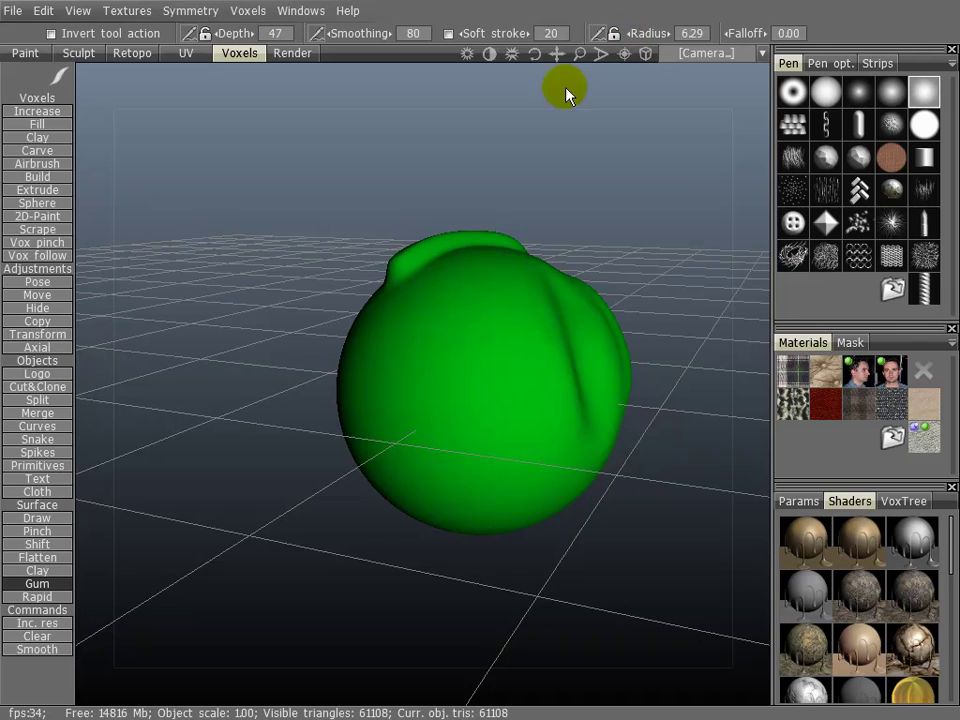
left_click_drag(518, 165, 467, 176)
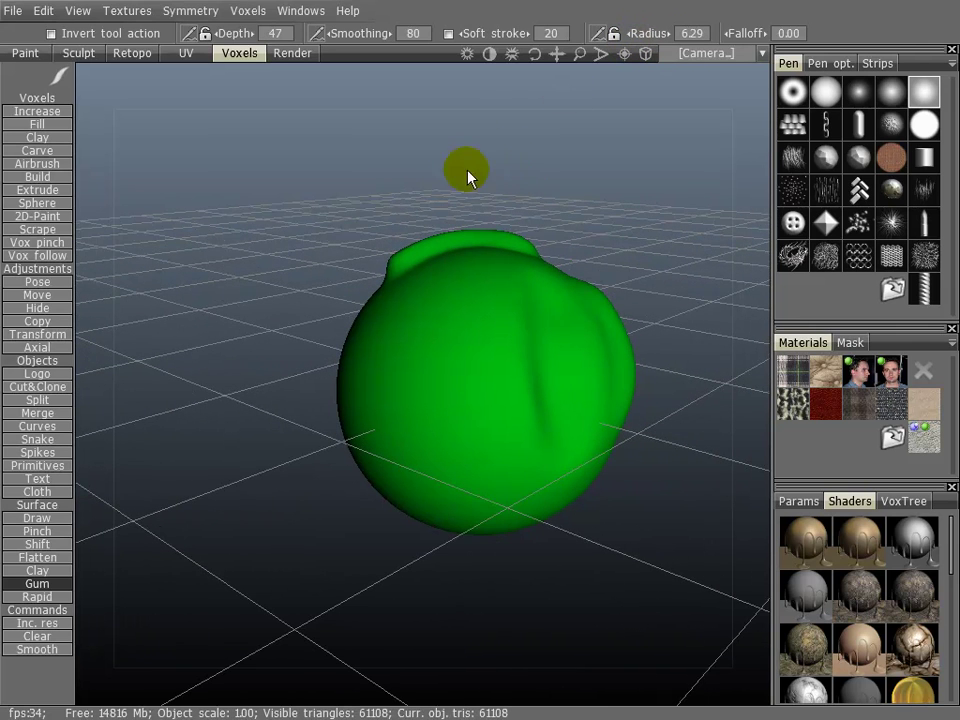
left_click(447, 34)
Step: Sculpt an elongated raised loop with the soft Gum stroke on an untouched side of the sphere
left_click_drag(291, 197, 390, 195)
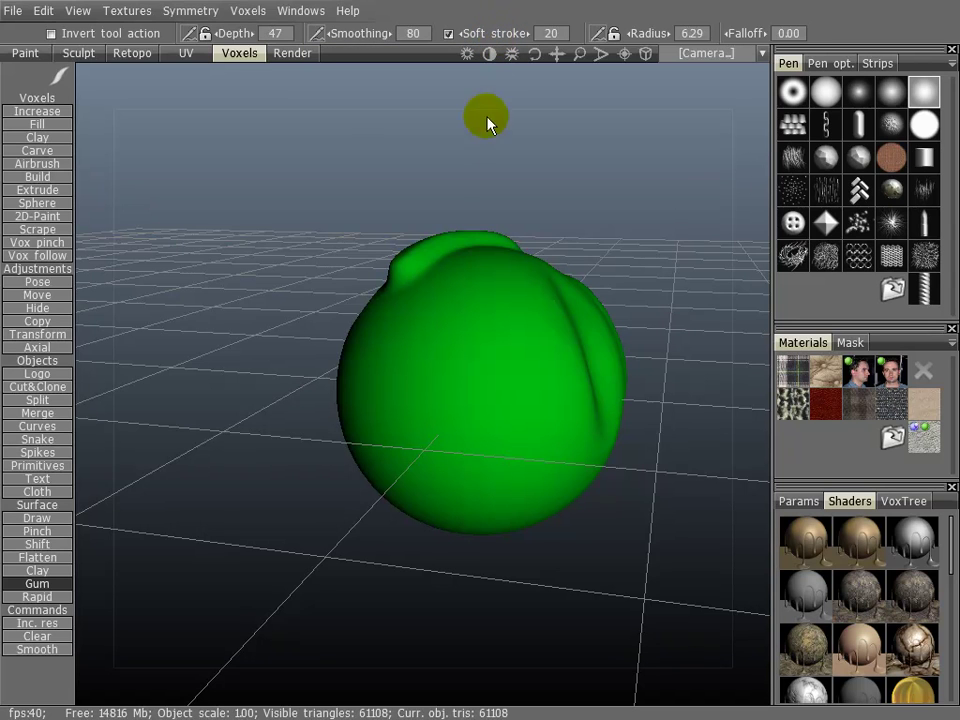
left_click_drag(294, 242, 336, 257)
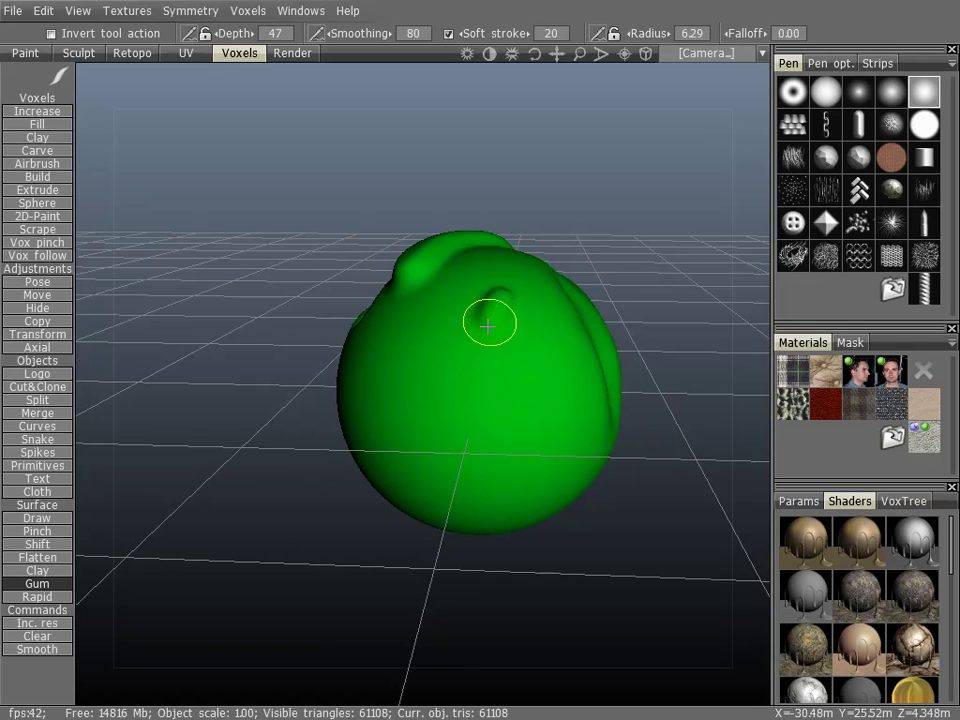
mouse_move(489, 325)
left_mouse_down()
mouse_move(459, 406)
mouse_move(479, 461)
left_mouse_up()
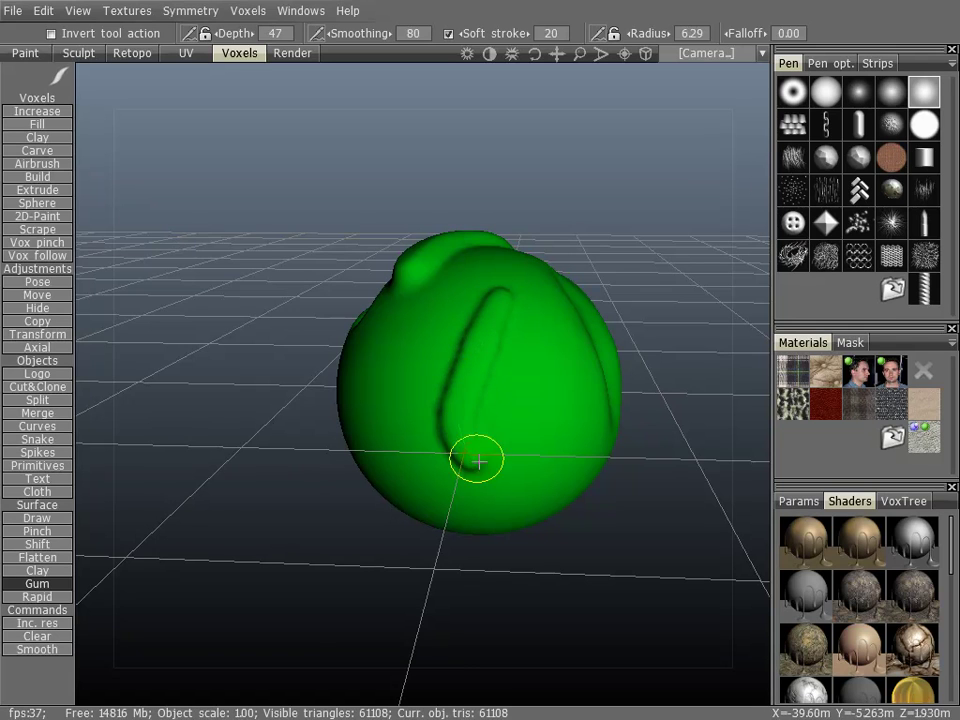
left_click_drag(537, 416, 541, 331)
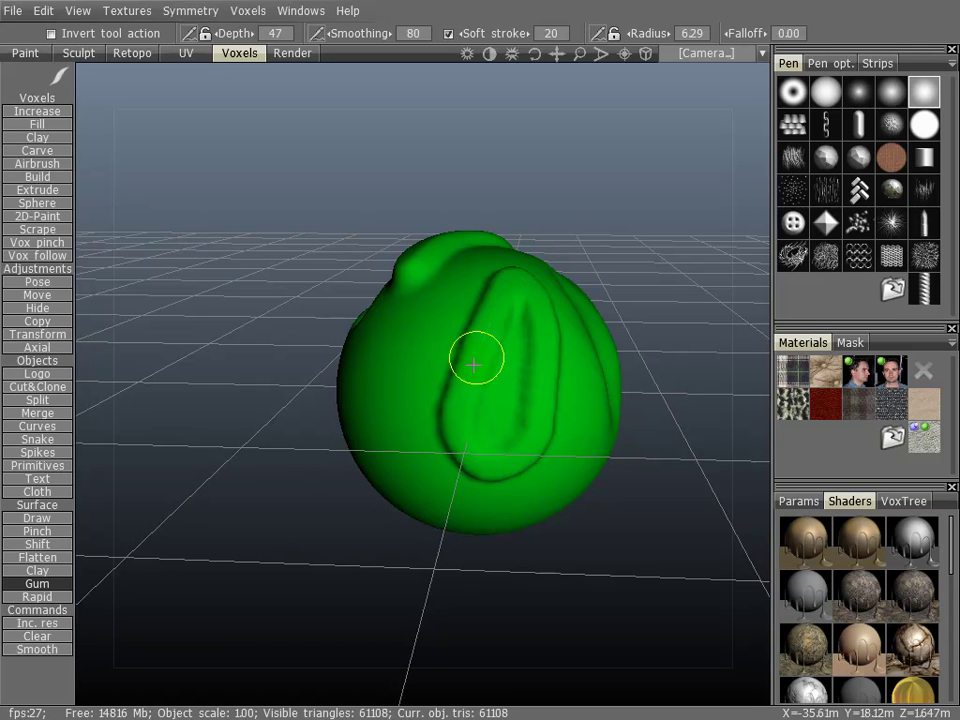
Step: Sculpt a continuous S-shaped curl with the soft Gum stroke on the next blank side of the sphere
mouse_move(285, 296)
left_mouse_down()
mouse_move(289, 266)
mouse_move(326, 257)
mouse_move(425, 282)
left_mouse_up()
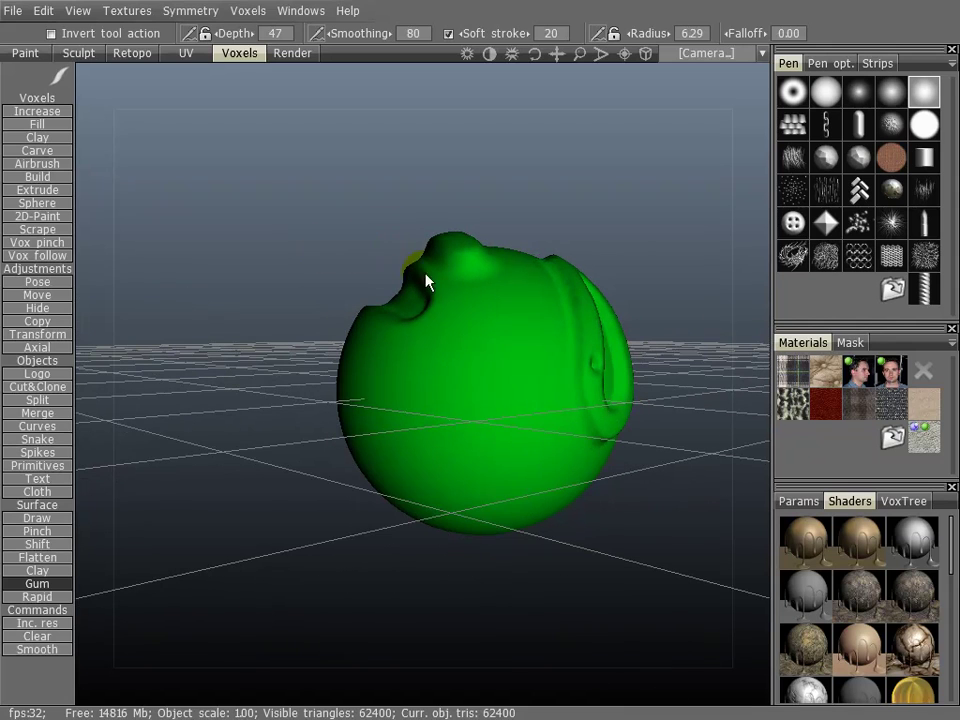
mouse_move(521, 362)
left_mouse_down()
mouse_move(521, 371)
mouse_move(482, 347)
mouse_move(446, 384)
mouse_move(467, 433)
mouse_move(459, 474)
mouse_move(377, 407)
mouse_move(392, 369)
mouse_move(433, 326)
mouse_move(512, 316)
left_mouse_up()
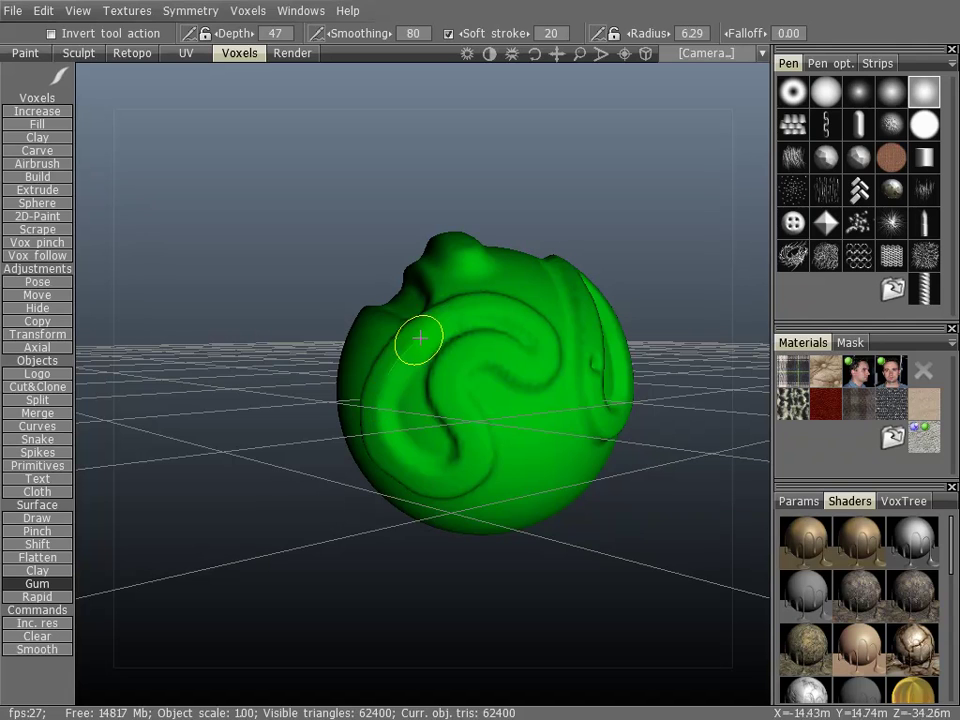
left_click_drag(419, 338, 448, 311)
left_click_drag(277, 175, 401, 163)
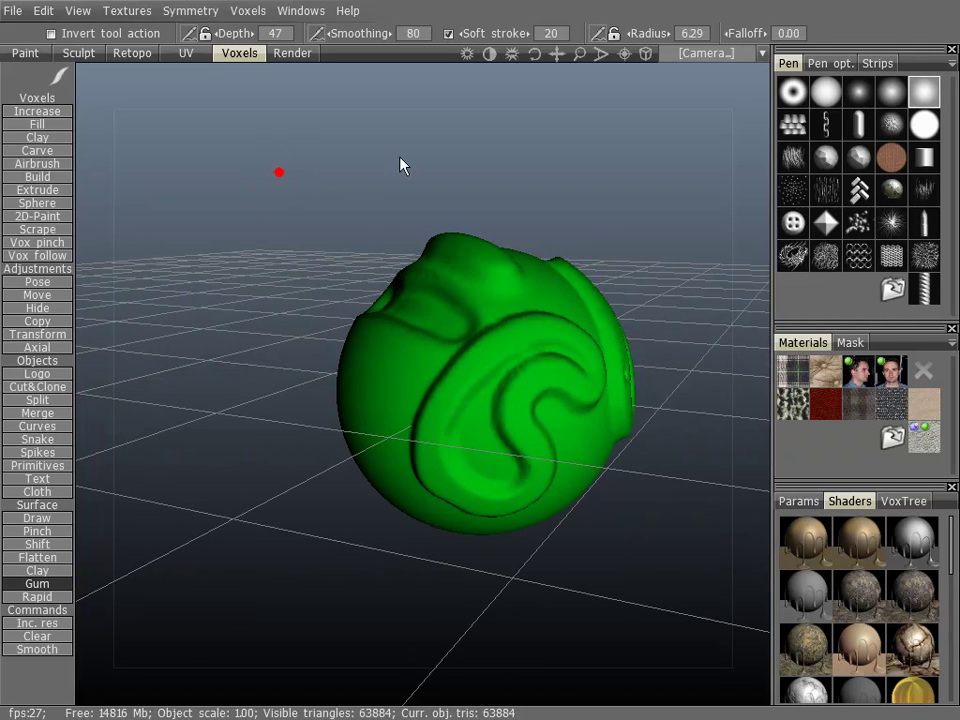